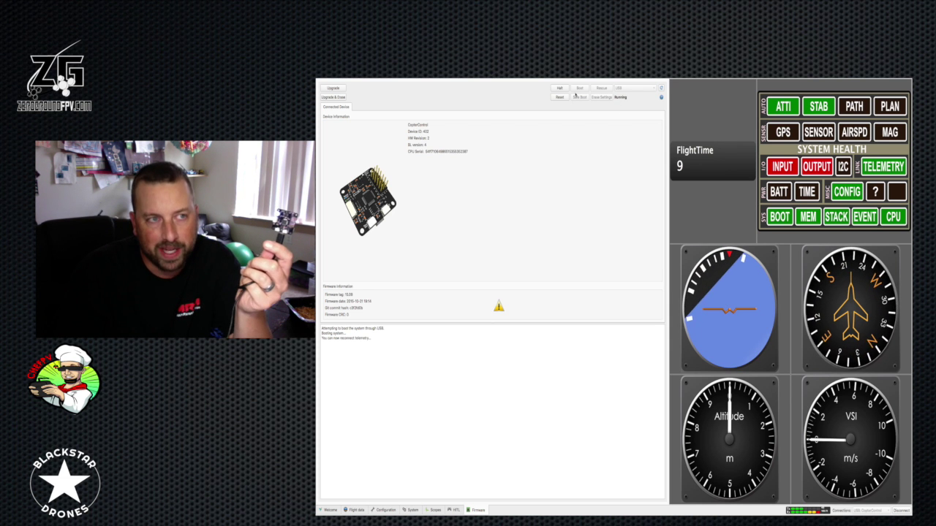
Step: Halt the CC3D, run a system rescue, and browse for a firmware file
{"action": "left_click", "coordinate": [560, 88]}
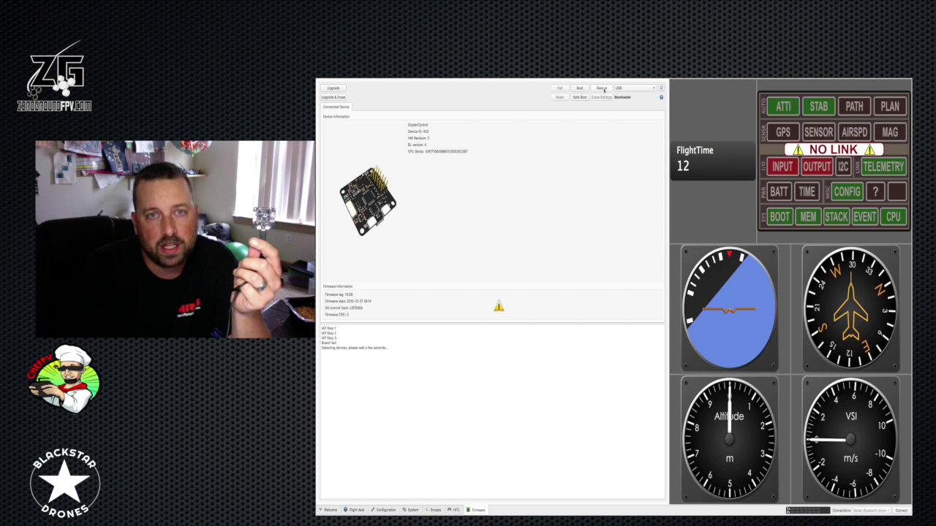
{"action": "left_click", "coordinate": [602, 88]}
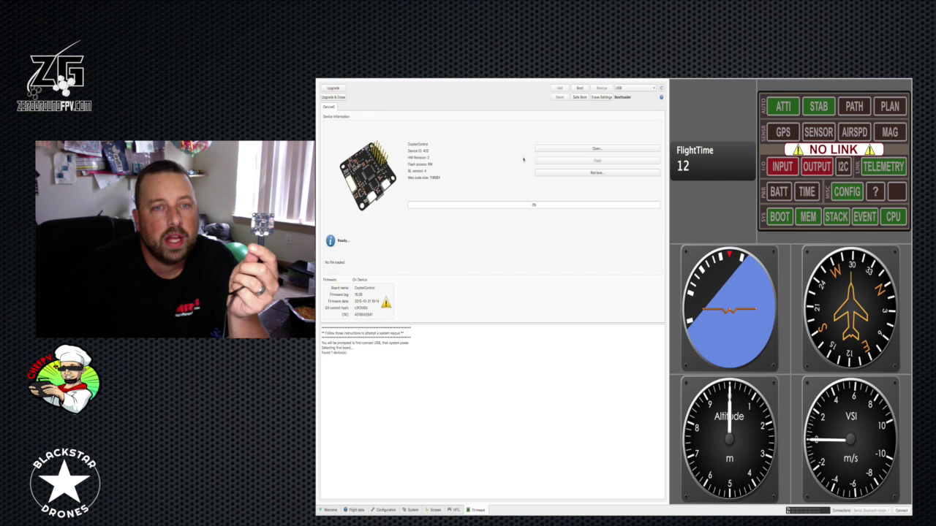
{"action": "left_click", "coordinate": [561, 147]}
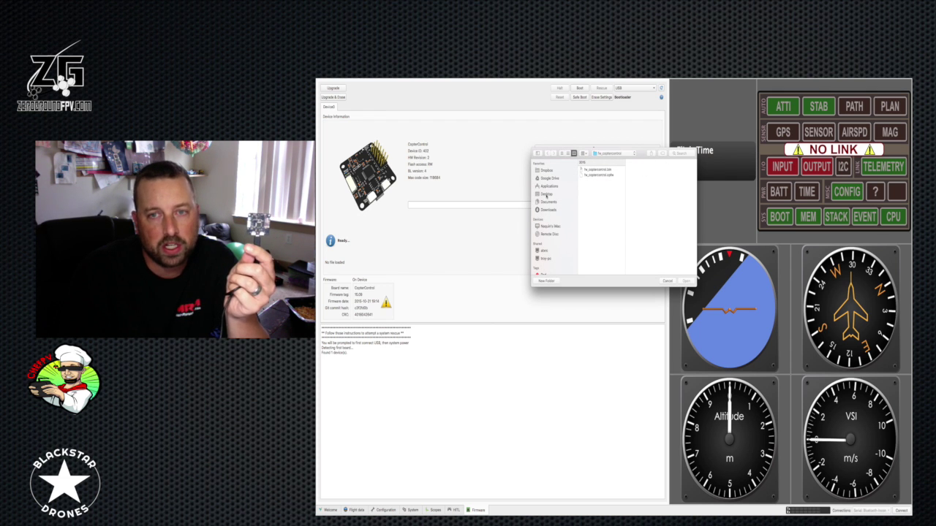
Step: Load betaflight_2.9.1_CC3D_OPBL.bin from the Downloads folder as the firmware to flash
{"action": "left_click", "coordinate": [548, 202]}
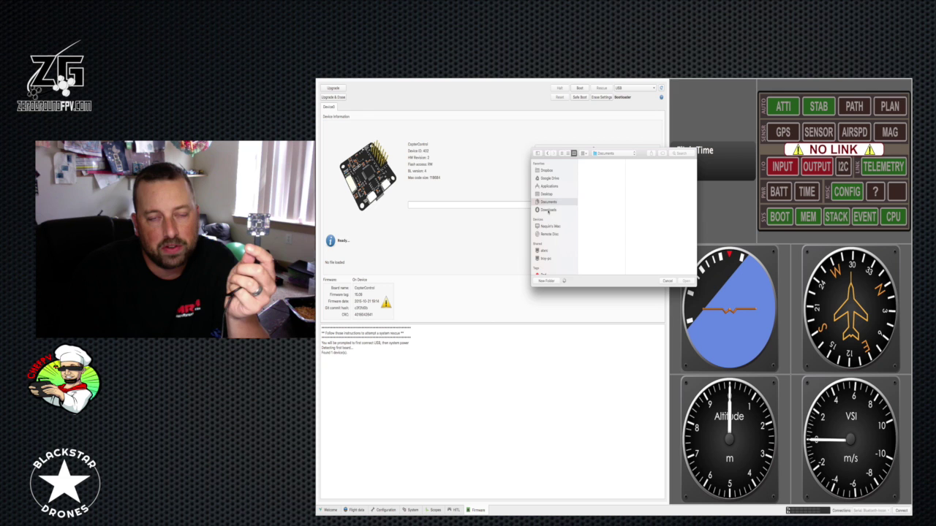
{"action": "left_click", "coordinate": [549, 210]}
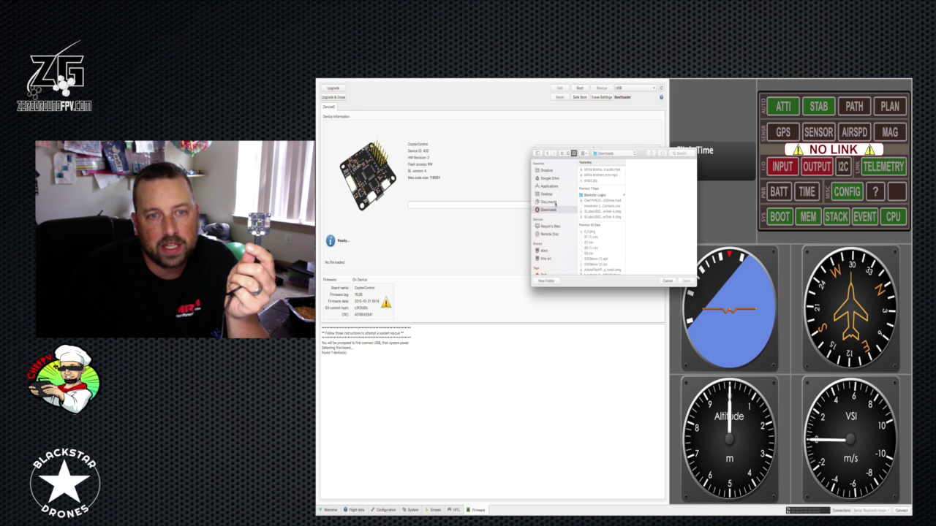
{"action": "scroll", "coordinate": [599, 203], "scroll_direction": "down", "scroll_amount": 3}
{"action": "scroll", "coordinate": [600, 202], "scroll_direction": "down", "scroll_amount": 2}
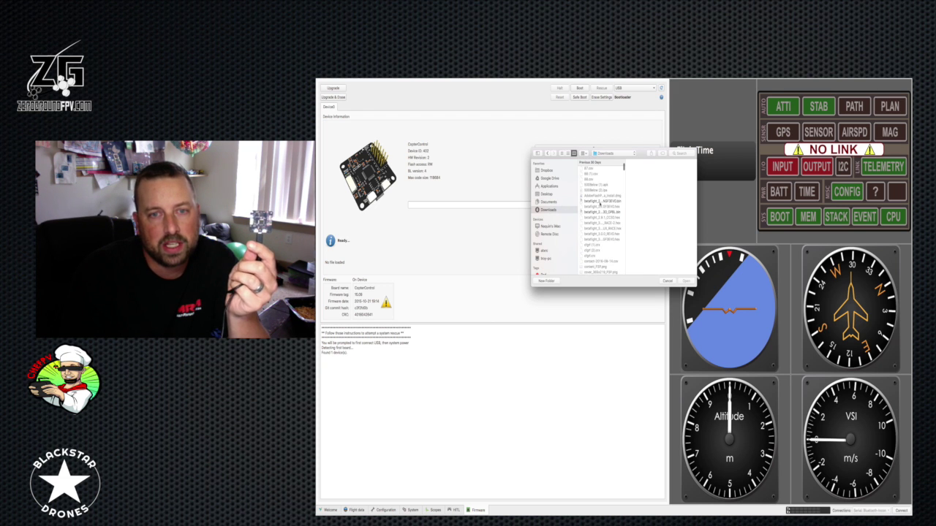
{"action": "scroll", "coordinate": [602, 225], "scroll_direction": "down", "scroll_amount": 5}
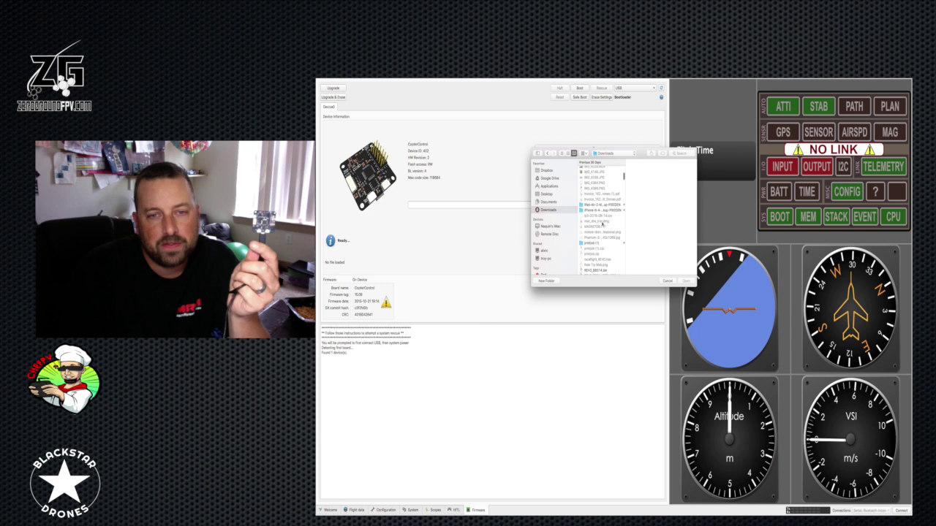
{"action": "scroll", "coordinate": [601, 224], "scroll_direction": "down", "scroll_amount": 3}
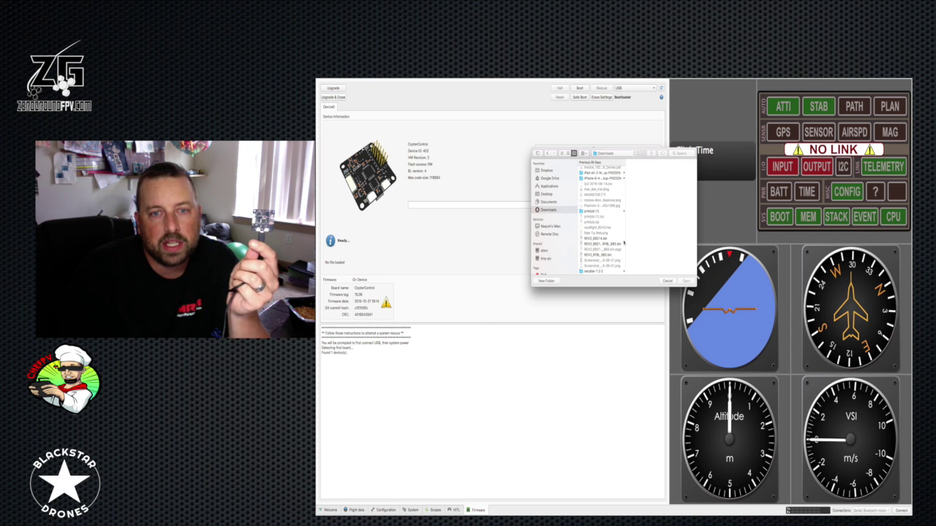
{"action": "type", "text": "re"}
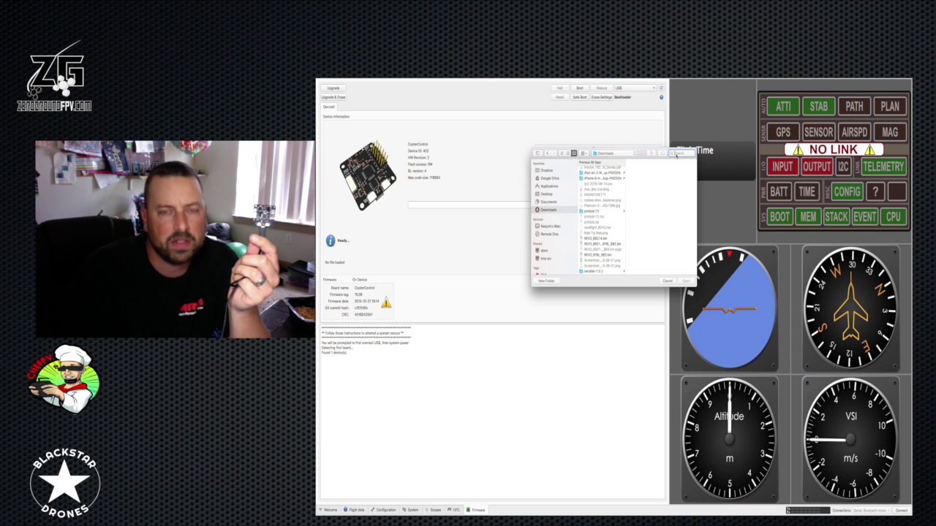
{"action": "type", "text": "3d"}
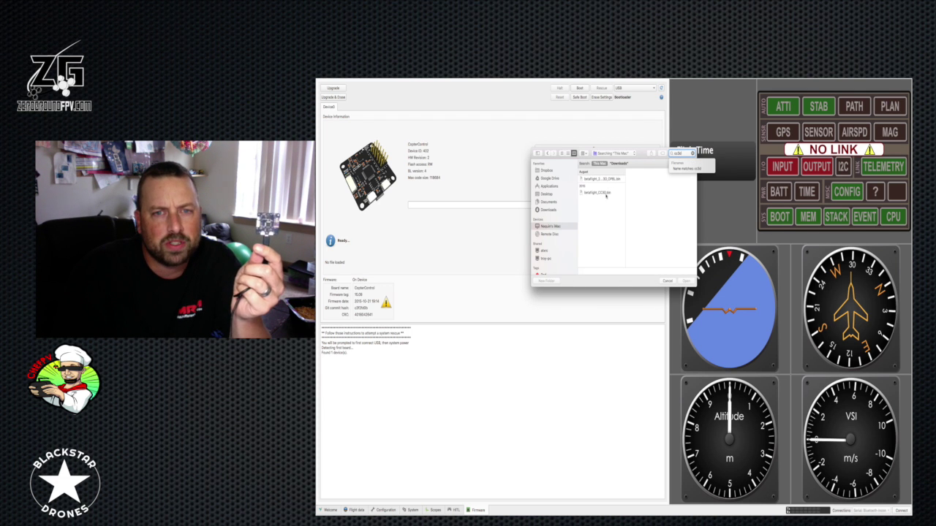
{"action": "left_click", "coordinate": [601, 192]}
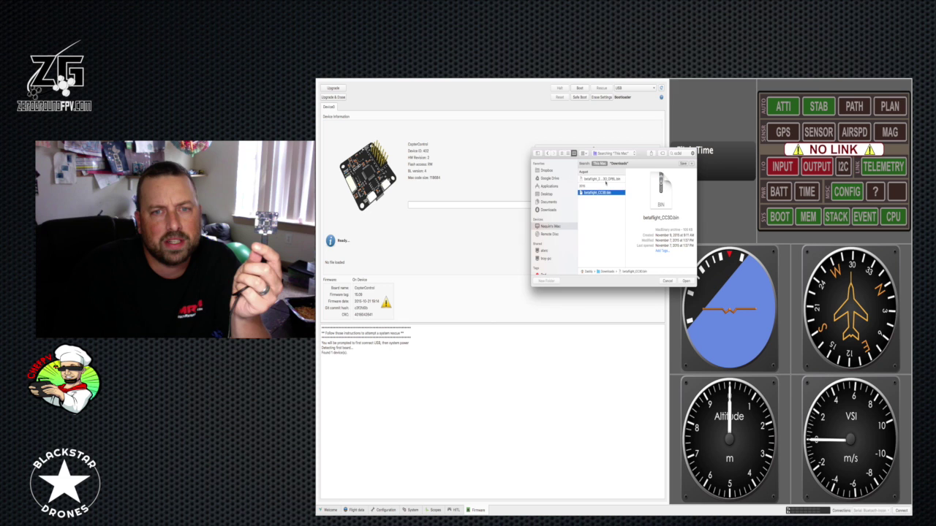
{"action": "left_click", "coordinate": [600, 179]}
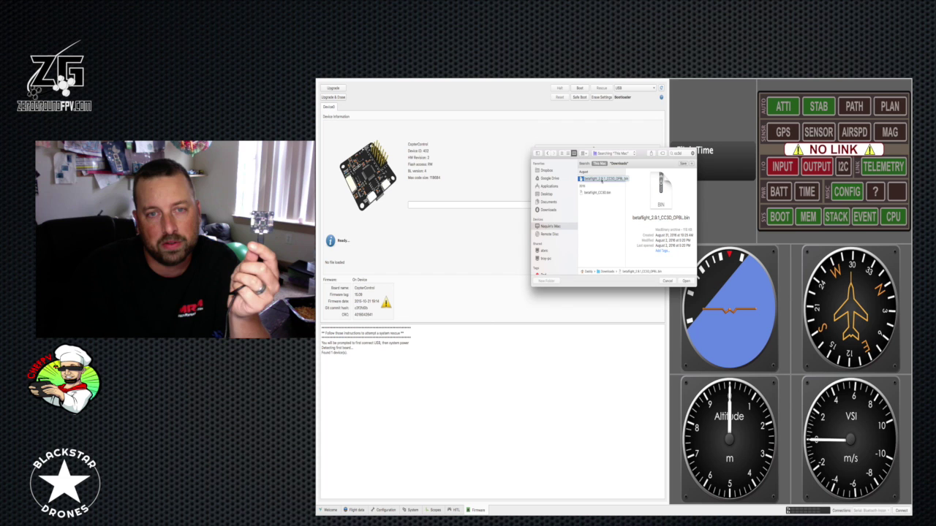
{"action": "left_click", "coordinate": [601, 179]}
{"action": "left_click", "coordinate": [685, 280]}
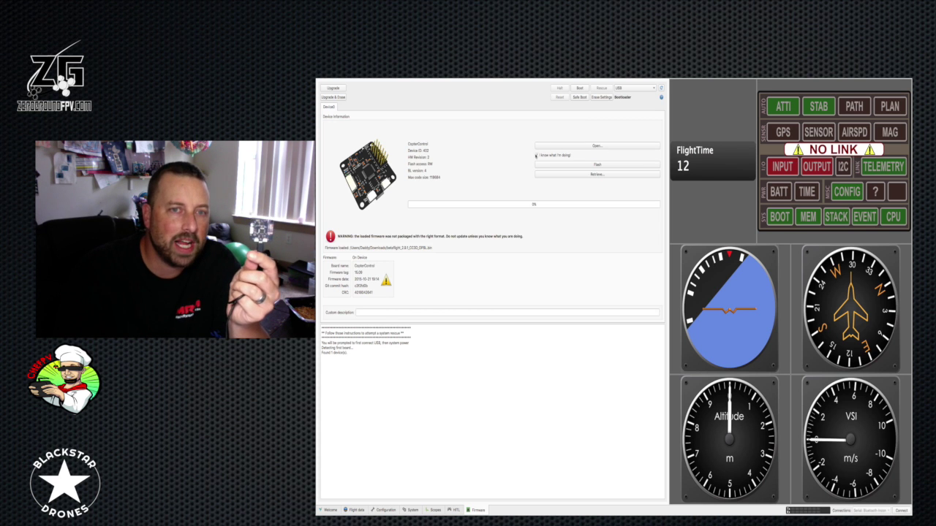
Step: Flash the Betaflight firmware onto the CC3D and bring up Betaflight Configurator to verify
{"action": "left_click", "coordinate": [552, 165]}
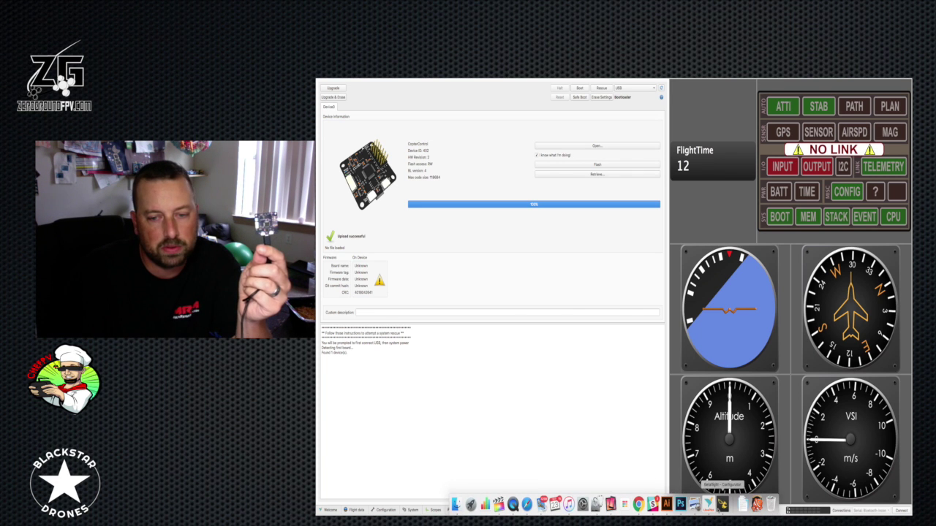
{"action": "left_click", "coordinate": [722, 504]}
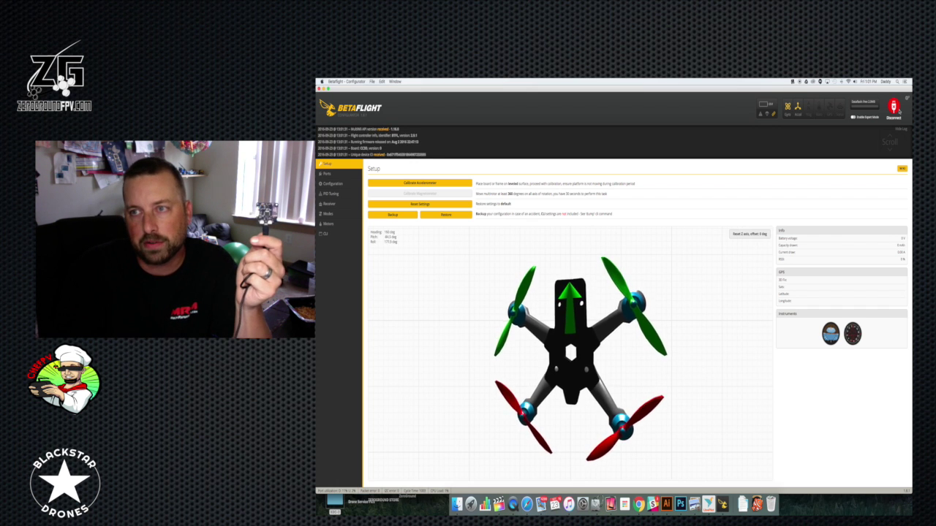
Step: Disconnect the CC3D from Betaflight Configurator after a reconnect check, then return to LibrePilot GCS
{"action": "left_click", "coordinate": [896, 109]}
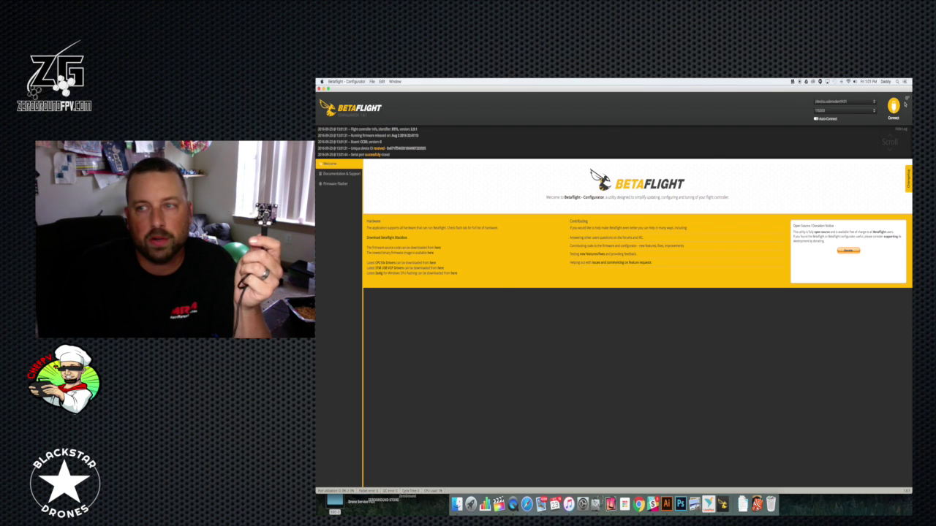
{"action": "left_click", "coordinate": [893, 108]}
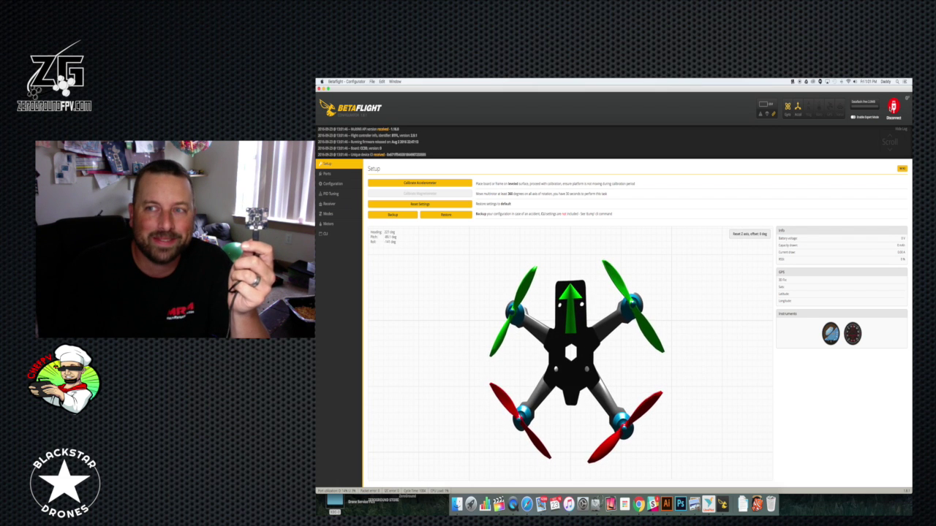
{"action": "left_click", "coordinate": [894, 108]}
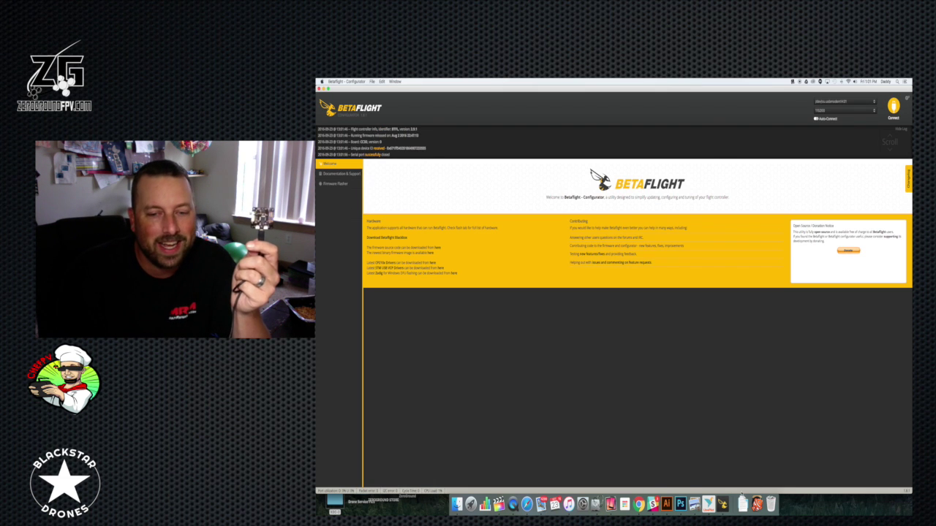
{"action": "left_click", "coordinate": [708, 504]}
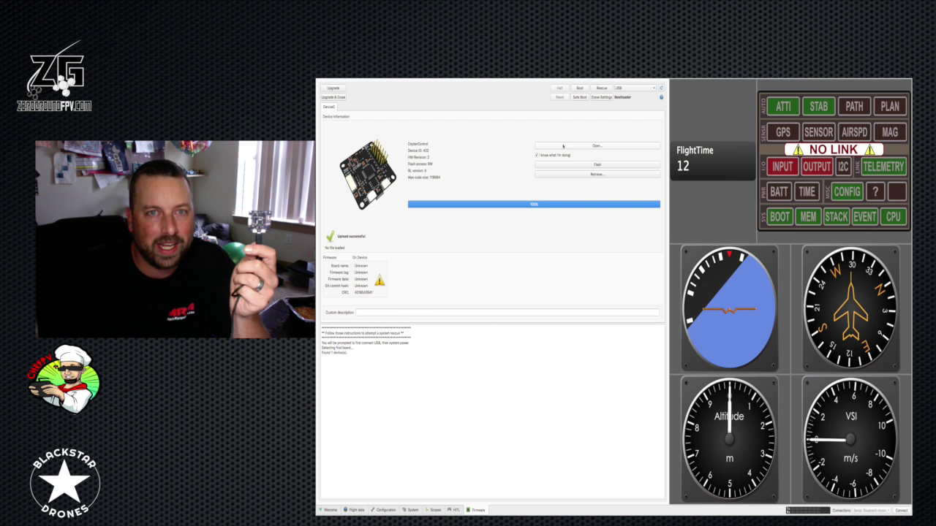
Step: Start a system rescue of the CC3D and browse the Desktop for firmware
{"action": "left_click", "coordinate": [602, 88]}
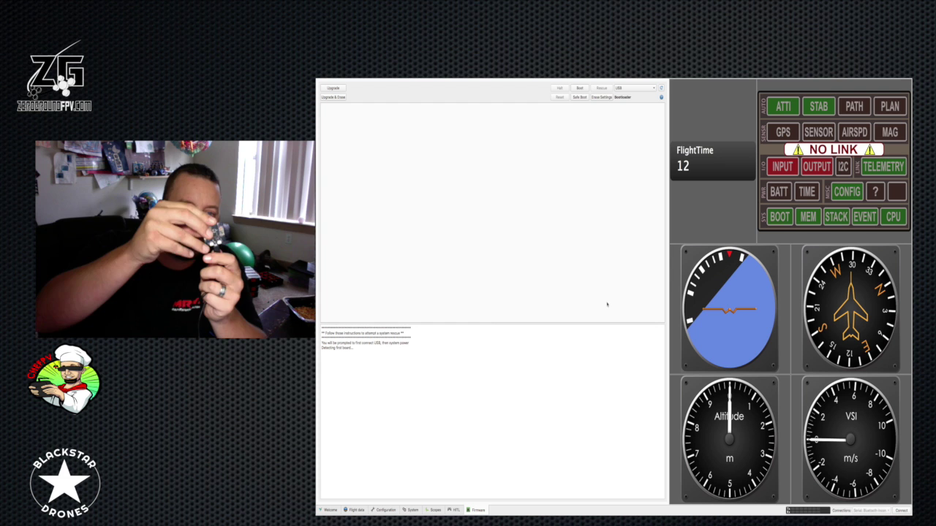
{"action": "left_click", "coordinate": [605, 147]}
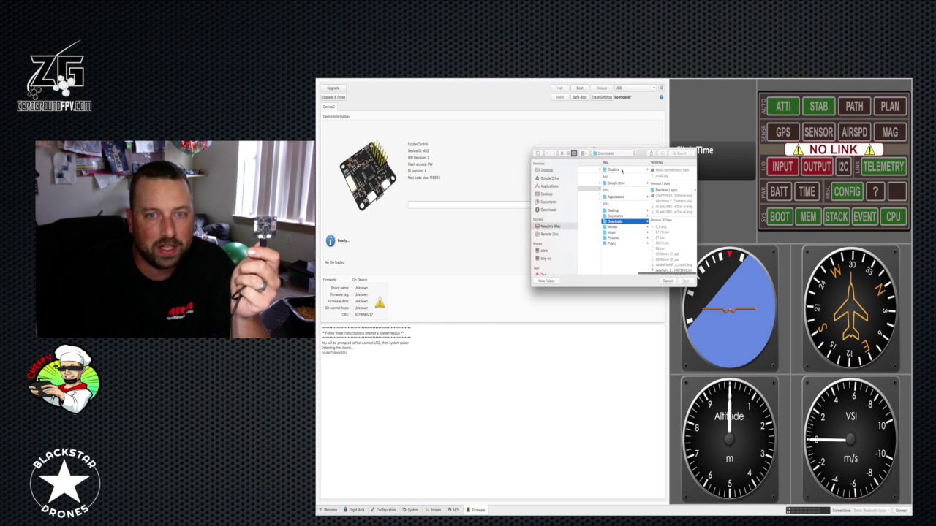
{"action": "left_click", "coordinate": [546, 194]}
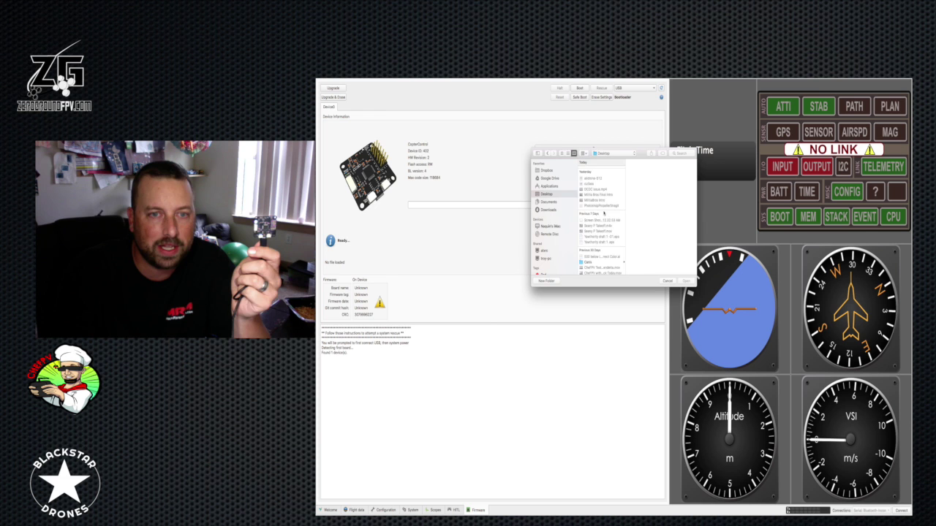
{"action": "scroll", "coordinate": [604, 213], "scroll_direction": "down", "scroll_amount": 5}
{"action": "scroll", "coordinate": [603, 213], "scroll_direction": "down", "scroll_amount": 2}
{"action": "scroll", "coordinate": [604, 213], "scroll_direction": "down", "scroll_amount": 3}
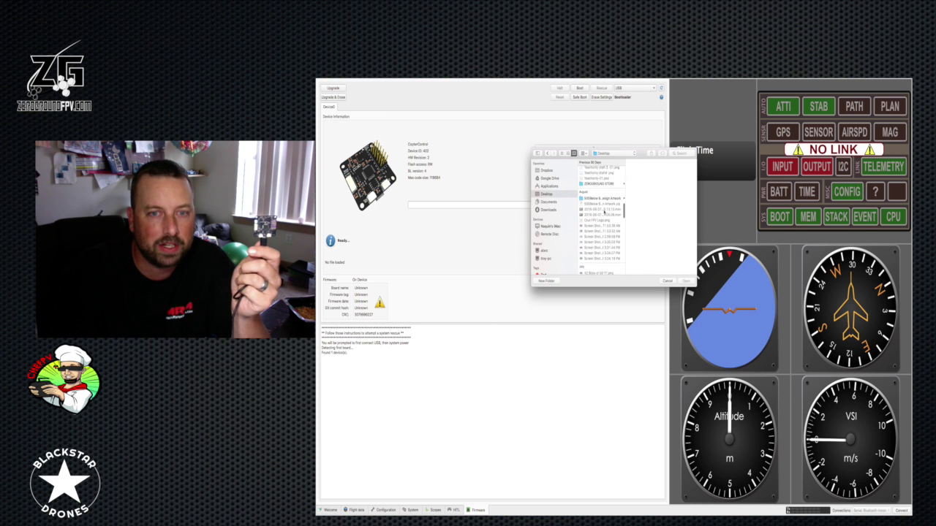
{"action": "scroll", "coordinate": [604, 212], "scroll_direction": "down", "scroll_amount": 3}
{"action": "scroll", "coordinate": [604, 212], "scroll_direction": "down", "scroll_amount": 3}
{"action": "scroll", "coordinate": [605, 212], "scroll_direction": "down", "scroll_amount": 3}
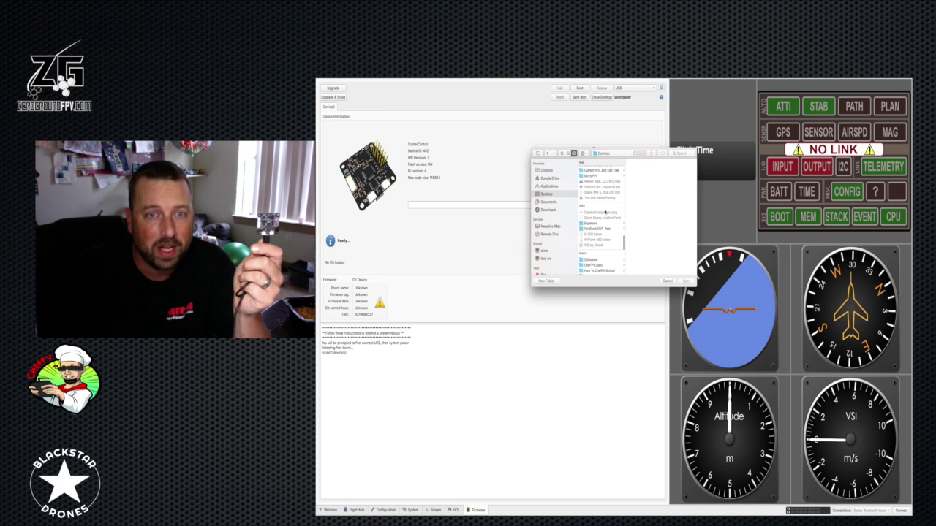
{"action": "scroll", "coordinate": [601, 208], "scroll_direction": "down", "scroll_amount": 2}
{"action": "scroll", "coordinate": [601, 207], "scroll_direction": "down", "scroll_amount": 2}
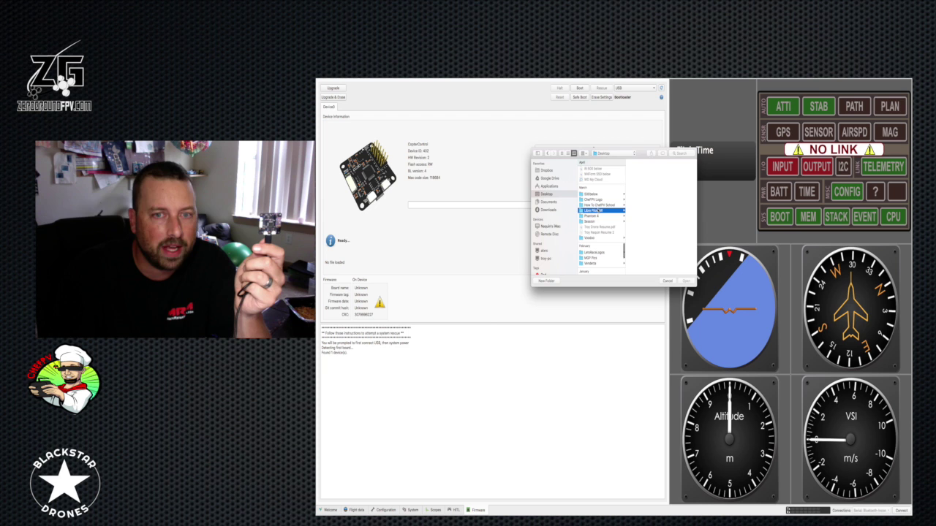
Step: Select fw_coptercontrol.opfw from the all_fw1509 2 > fw_coptercontrol folder
{"action": "left_click", "coordinate": [636, 170]}
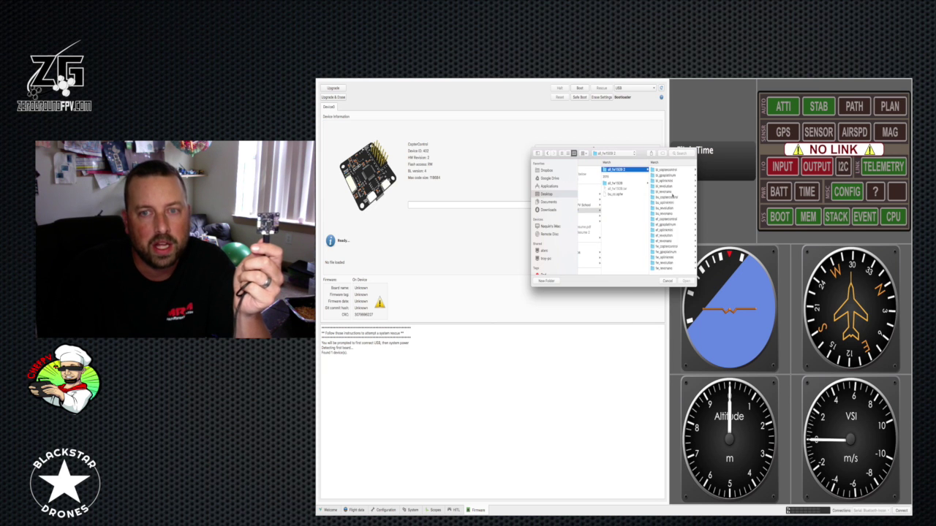
{"action": "left_click", "coordinate": [671, 219]}
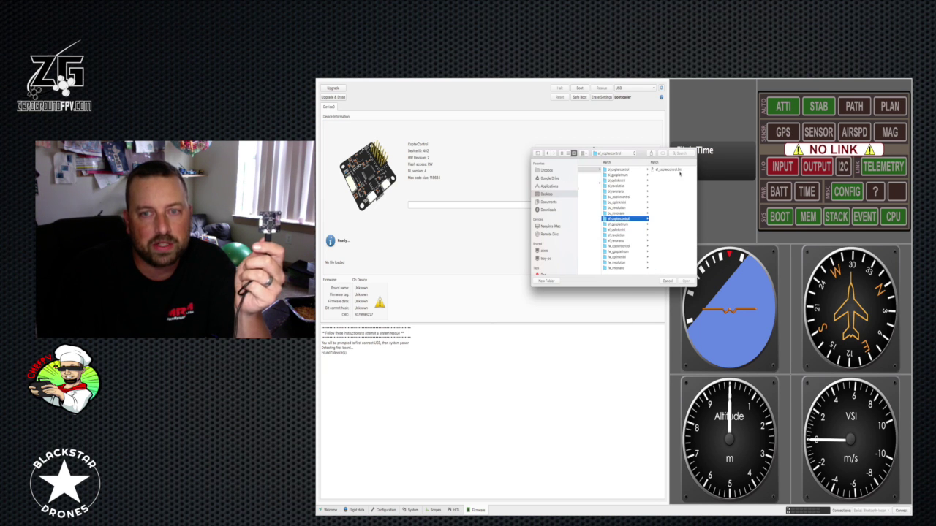
{"action": "left_click", "coordinate": [668, 170]}
{"action": "scroll", "coordinate": [655, 210], "scroll_direction": "left", "scroll_amount": 5}
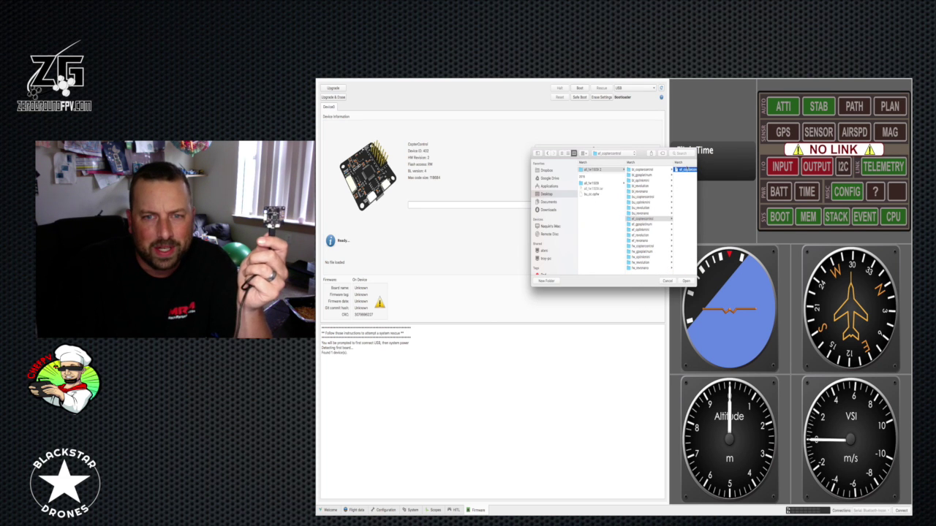
{"action": "left_click", "coordinate": [643, 246]}
{"action": "left_click", "coordinate": [670, 175]}
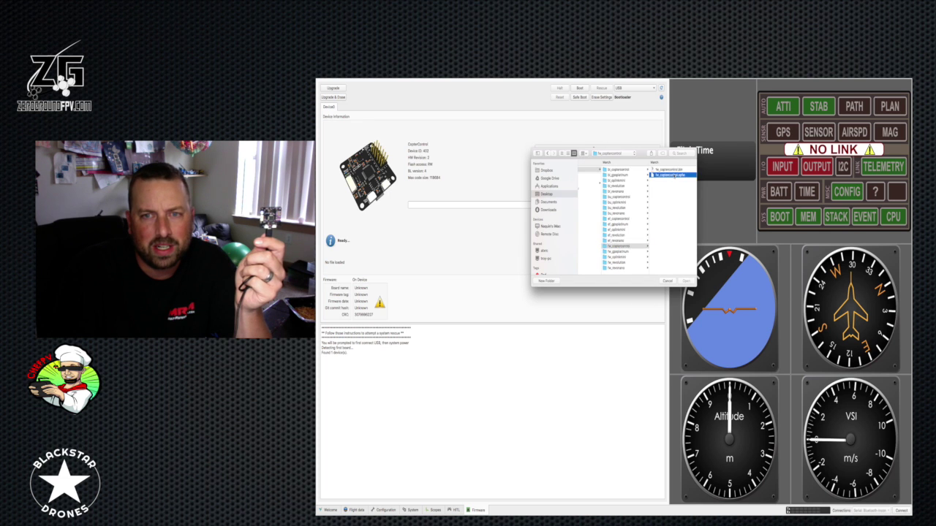
Step: Load fw_coptercontrol.opfw, flash it to the CC3D, and boot the board into it
{"action": "left_click", "coordinate": [686, 281]}
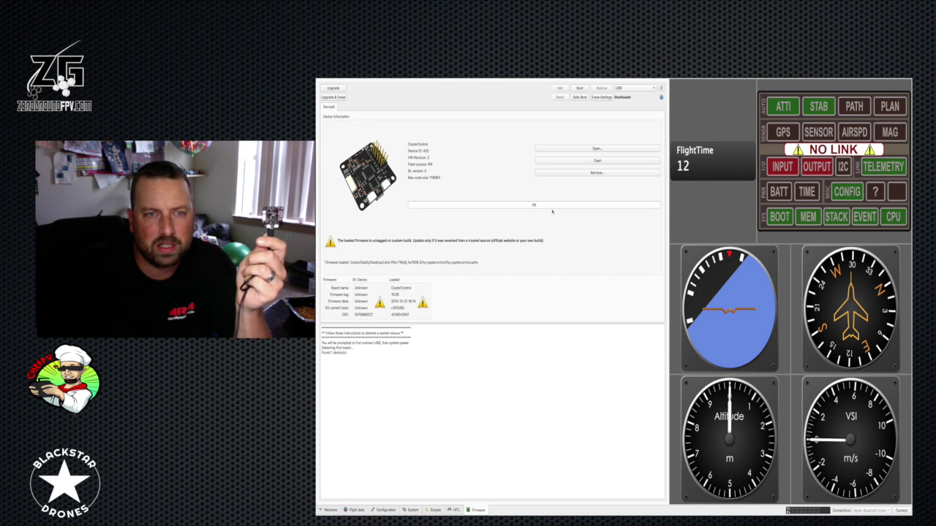
{"action": "left_click", "coordinate": [597, 160]}
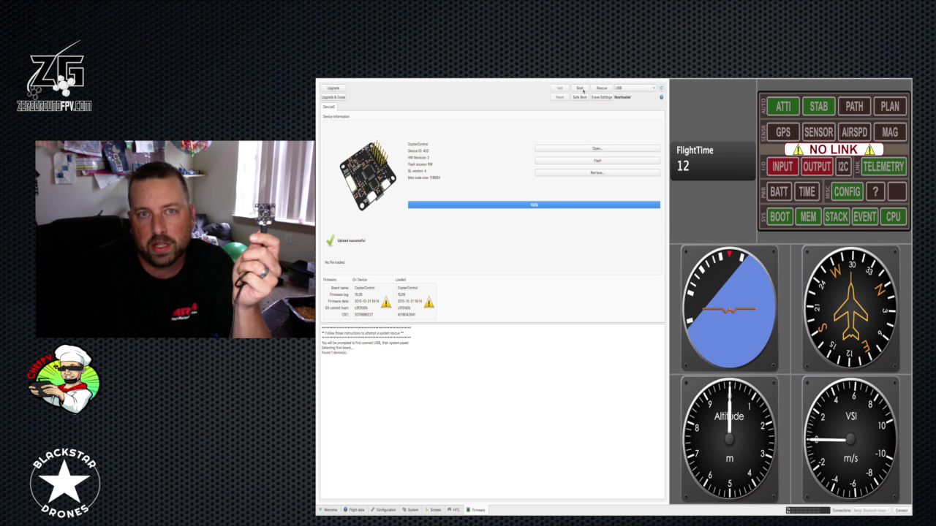
{"action": "left_click", "coordinate": [580, 88]}
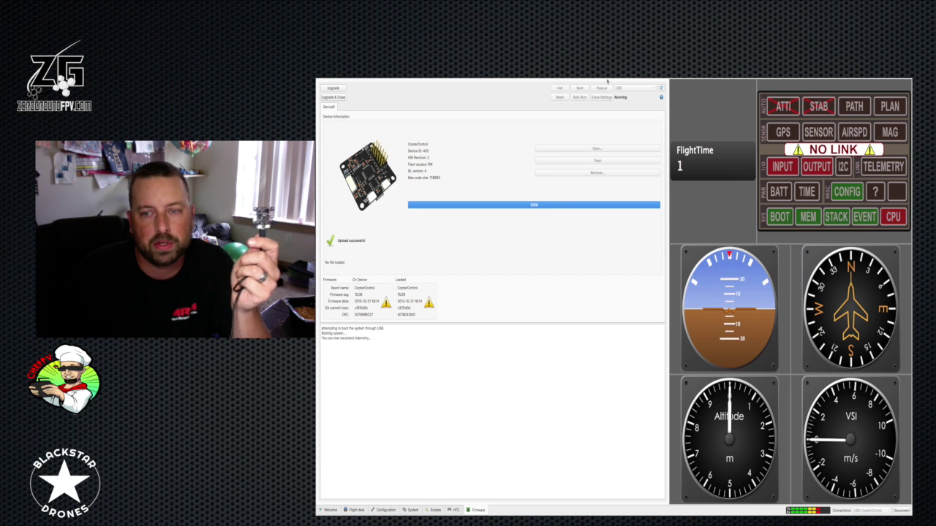